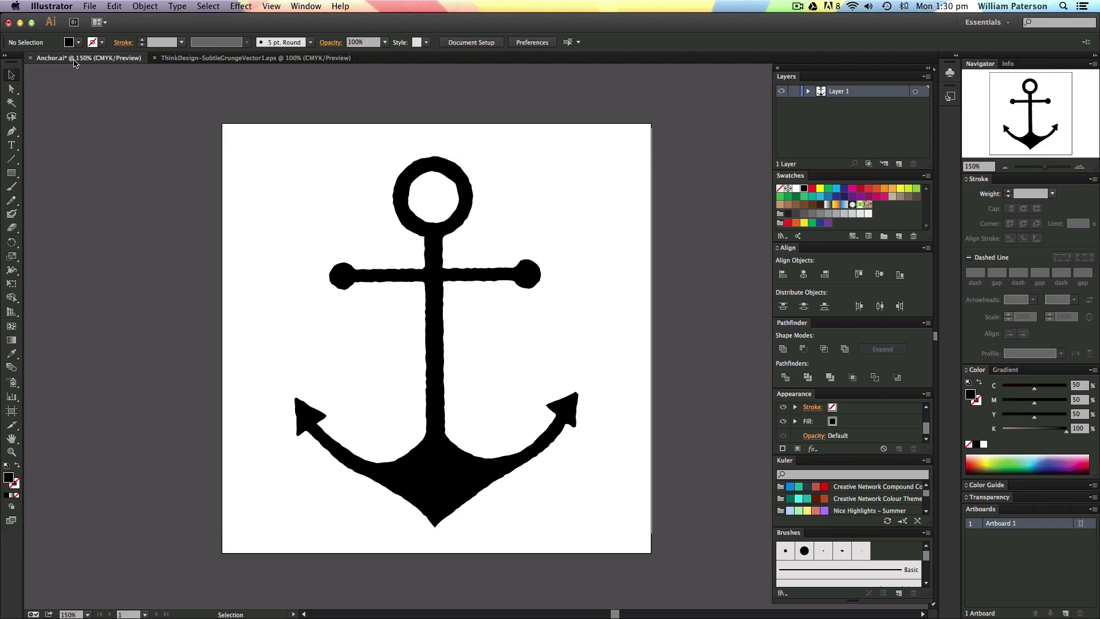
mouse_move(488, 206)
mouse_down()
mouse_move(352, 252)
mouse_move(467, 269)
mouse_move(478, 335)
mouse_move(384, 302)
mouse_up()
mouse_move(390, 308)
mouse_down()
mouse_move(579, 399)
mouse_move(557, 365)
mouse_move(473, 495)
mouse_move(484, 535)
mouse_move(487, 338)
mouse_move(319, 339)
mouse_move(396, 232)
mouse_move(342, 331)
mouse_move(342, 218)
mouse_up()
click(494, 532)
click(321, 339)
click(335, 227)
click(344, 332)
click(341, 217)
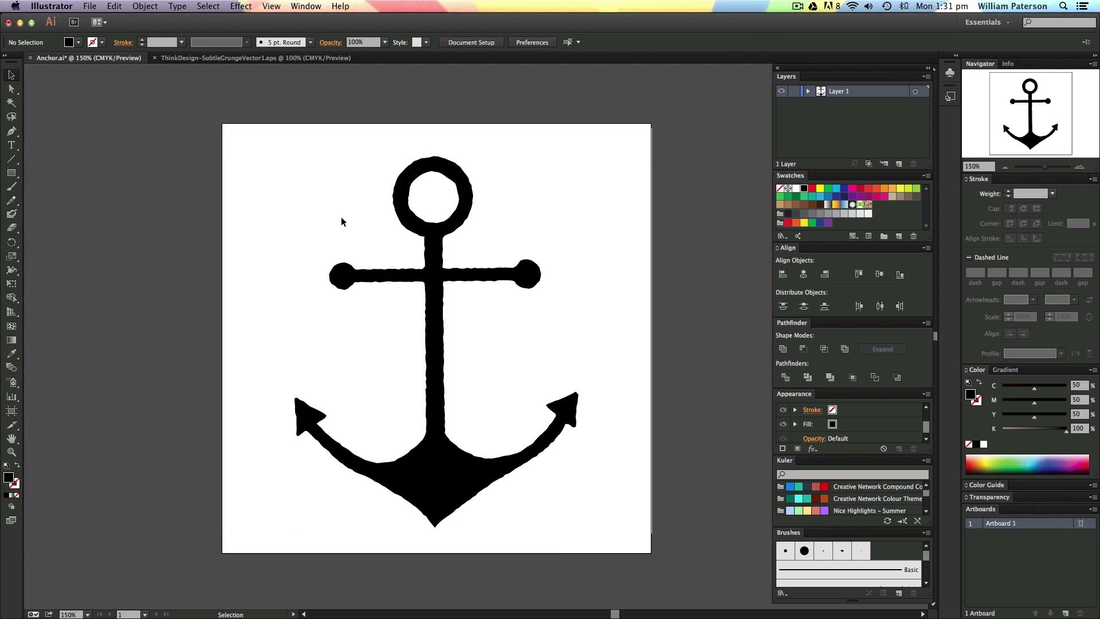
Step: Switch to Finder, preview the Prophesy Beanies.jpg artwork as a texture example, and return to the anchor document in Illustrator
key(super+Tab)
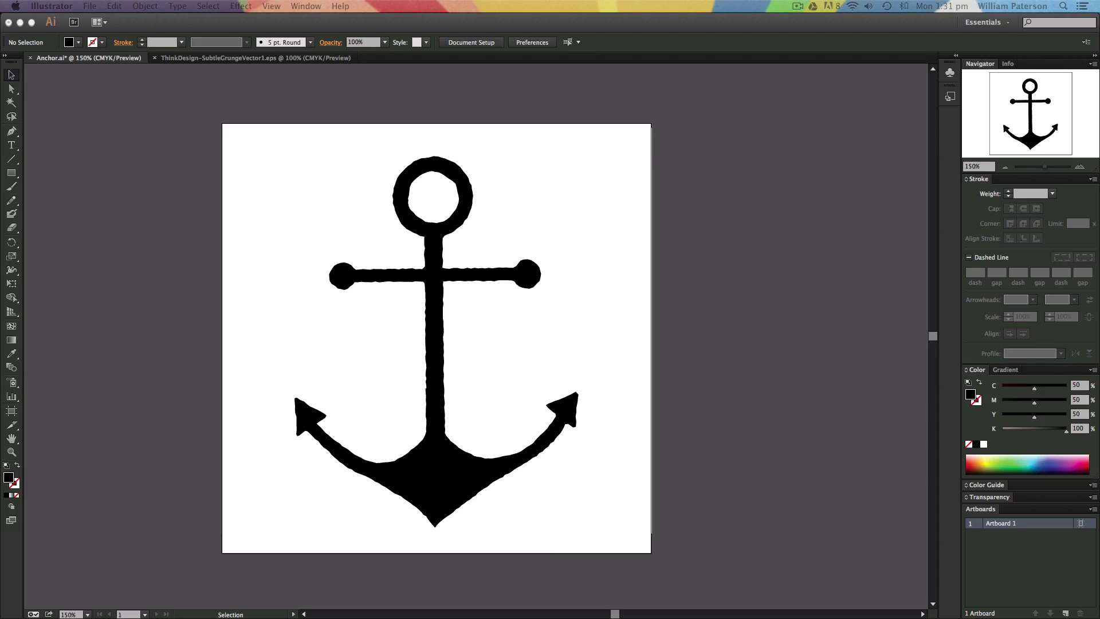
drag(2, 298, 610, 165)
key(space)
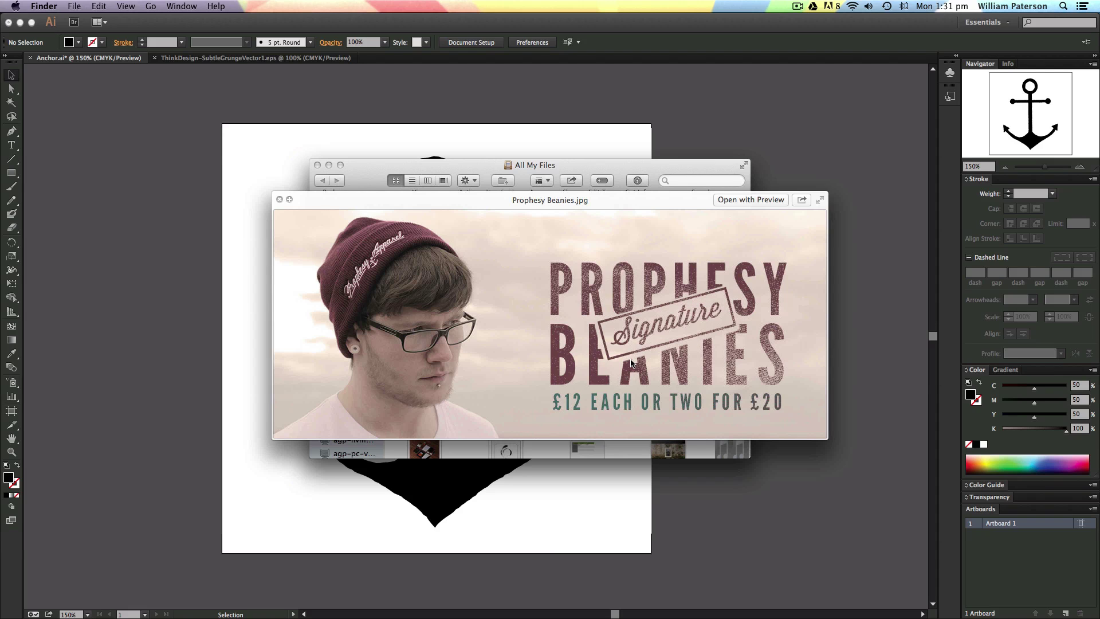
key(space)
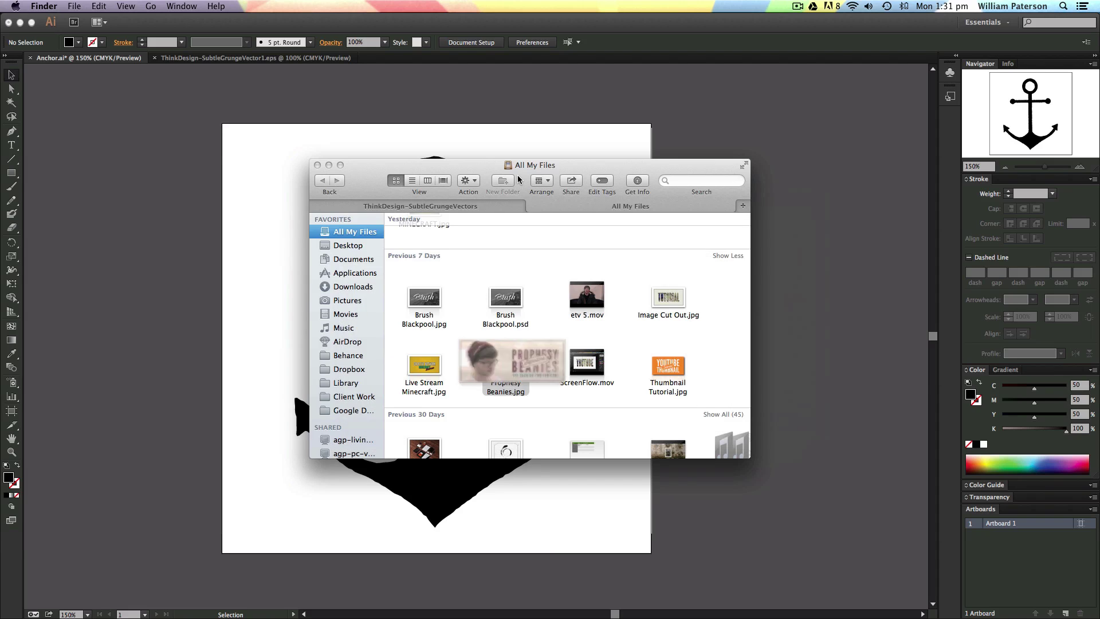
drag(518, 173, 0, 218)
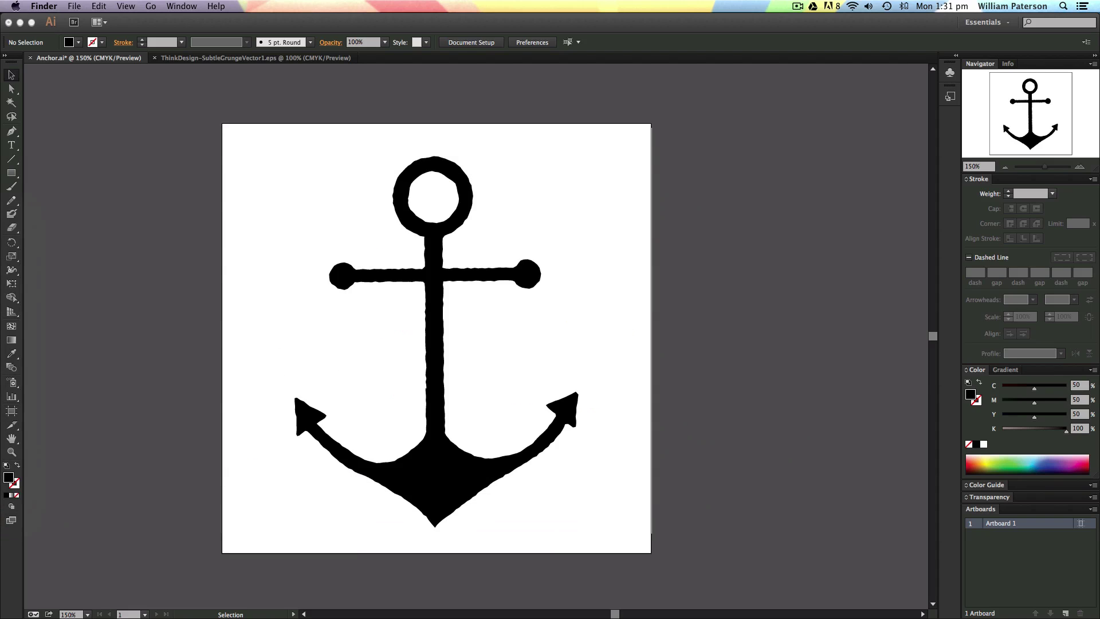
click(596, 248)
Step: Switch to the ThinkDesign-SubtleGrungeVector1.eps document and examine its grunge texture group up close
drag(378, 348, 293, 174)
click(256, 88)
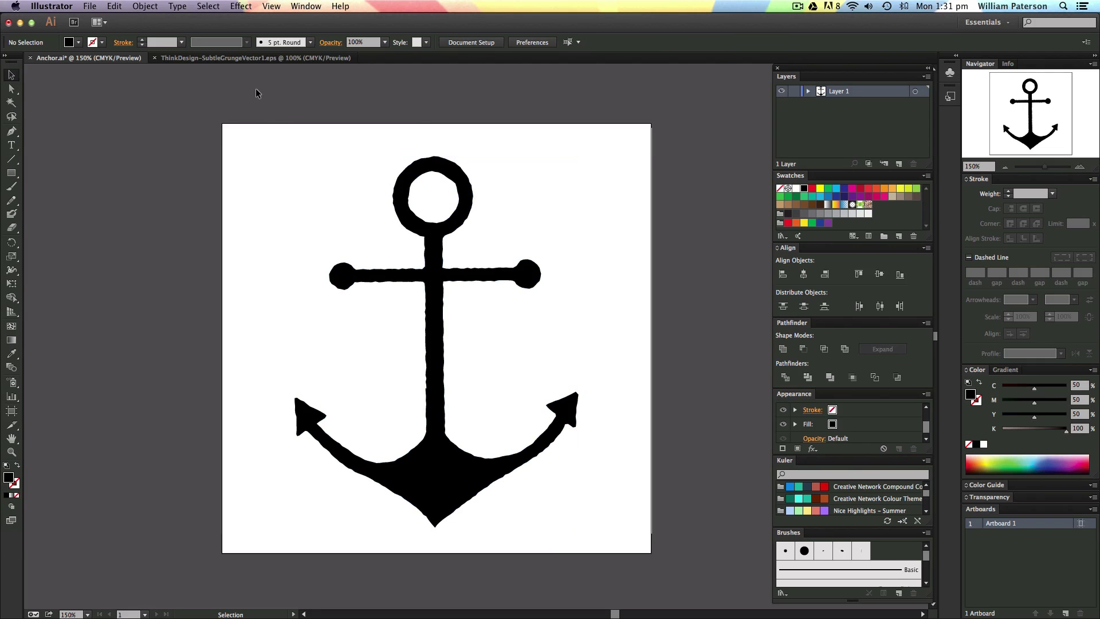
click(257, 59)
click(373, 344)
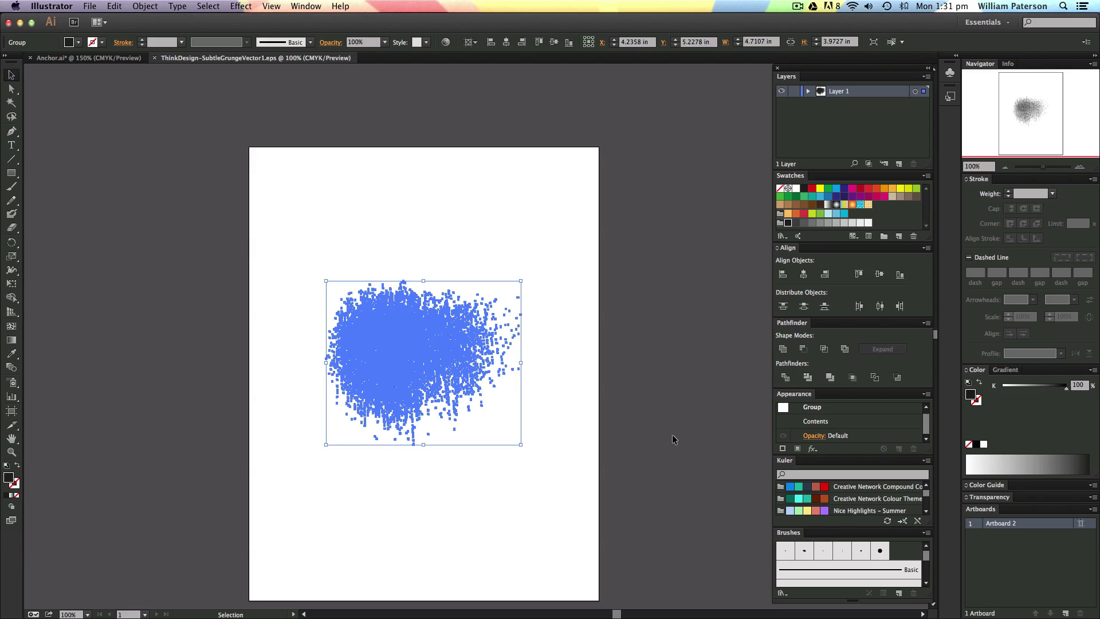
click(674, 439)
key(z)
drag(380, 300, 519, 450)
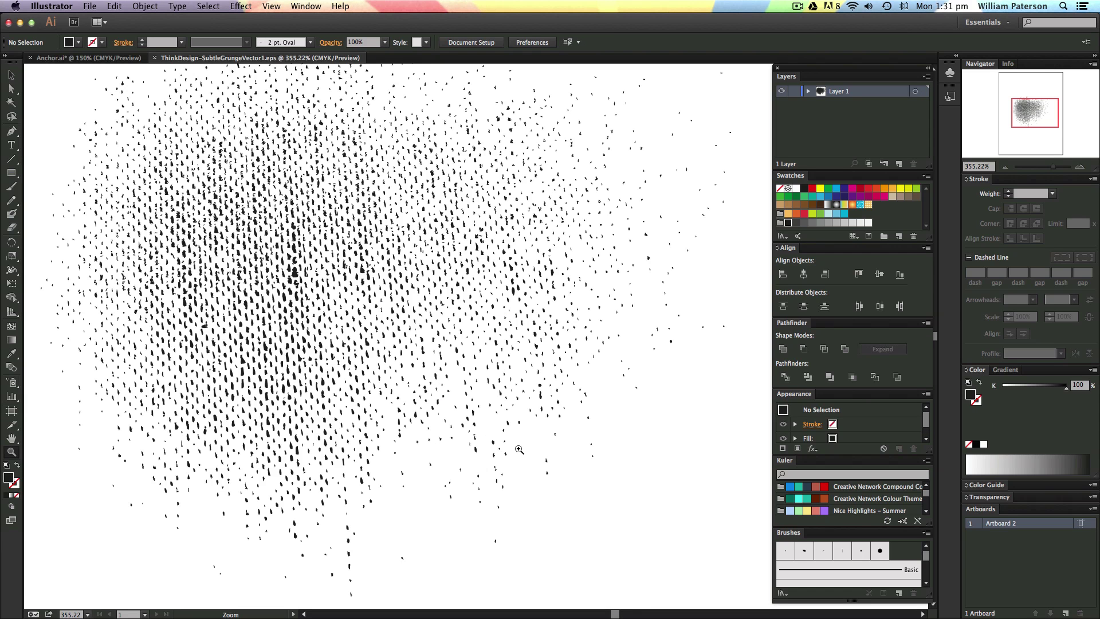
drag(382, 378, 463, 450)
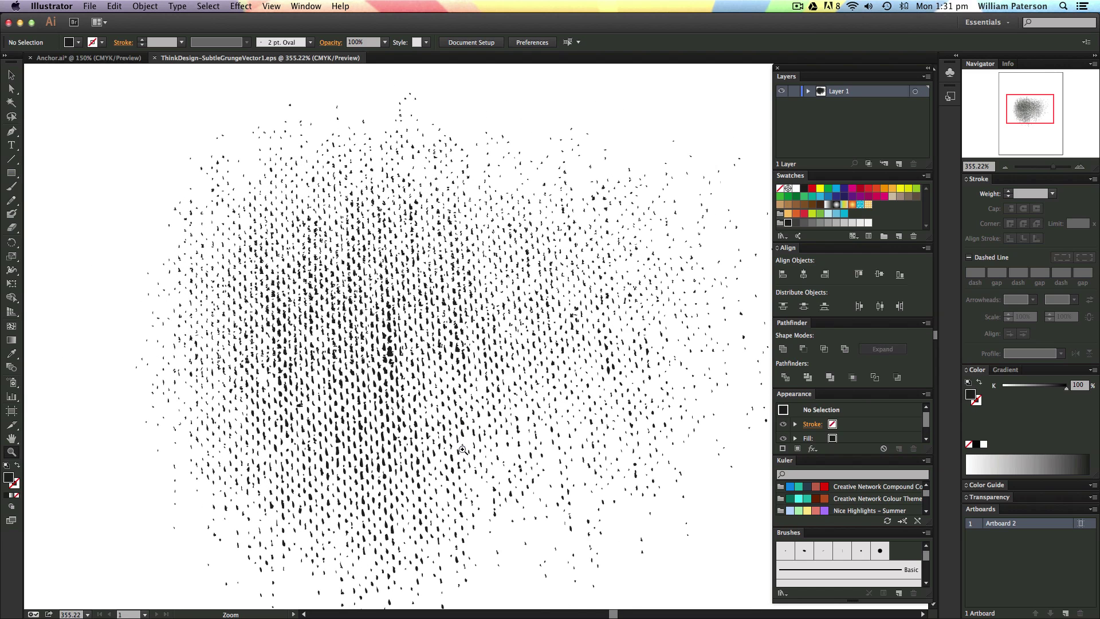
key(v)
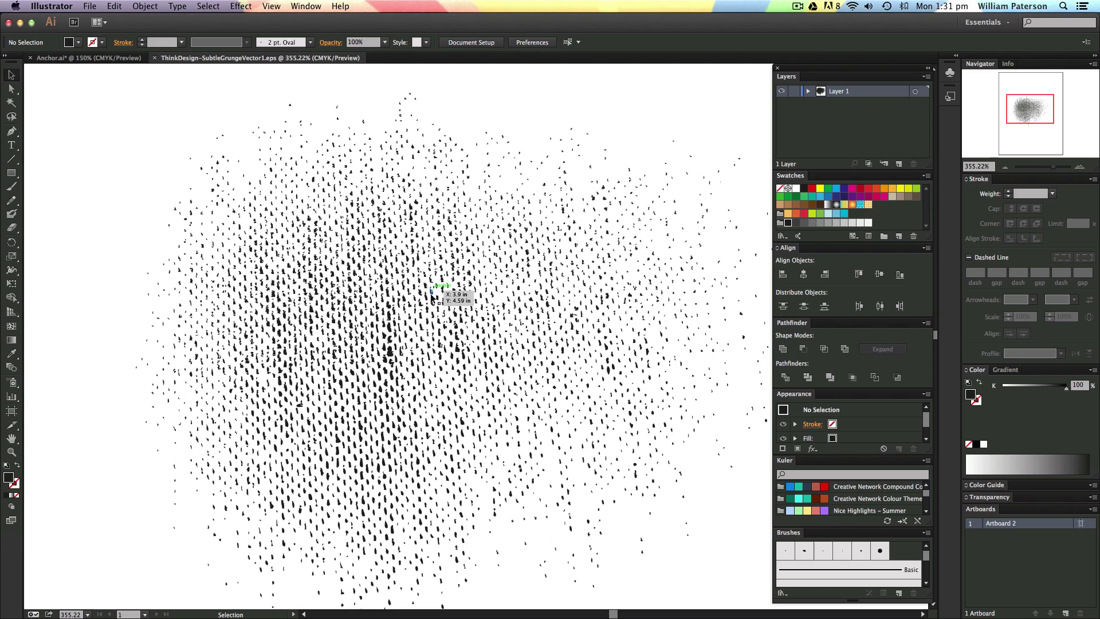
click(401, 290)
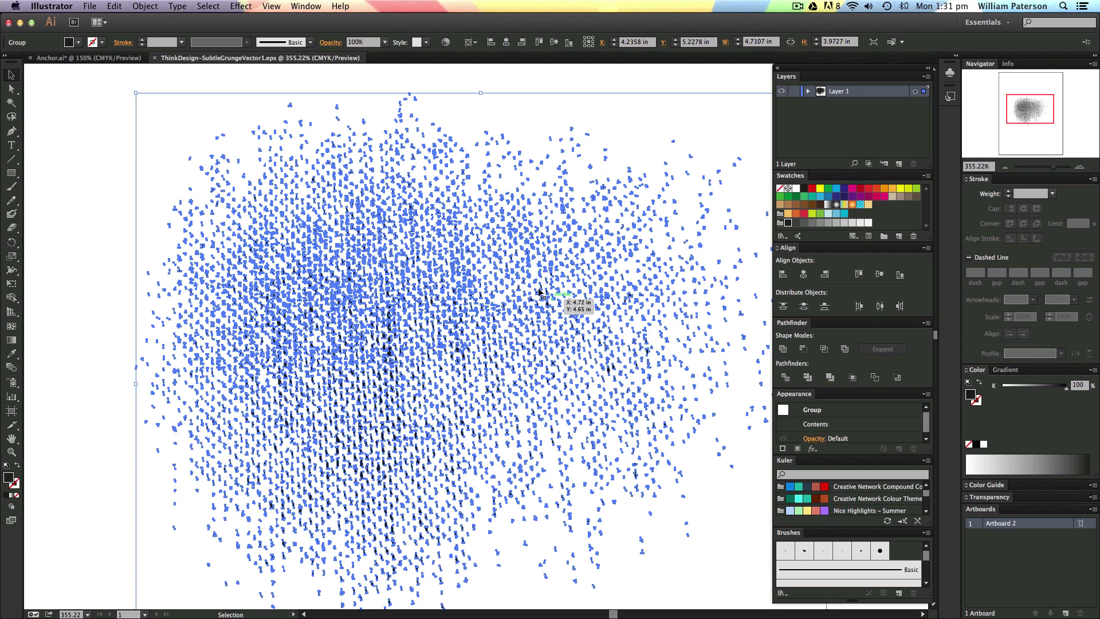
click(131, 144)
click(369, 228)
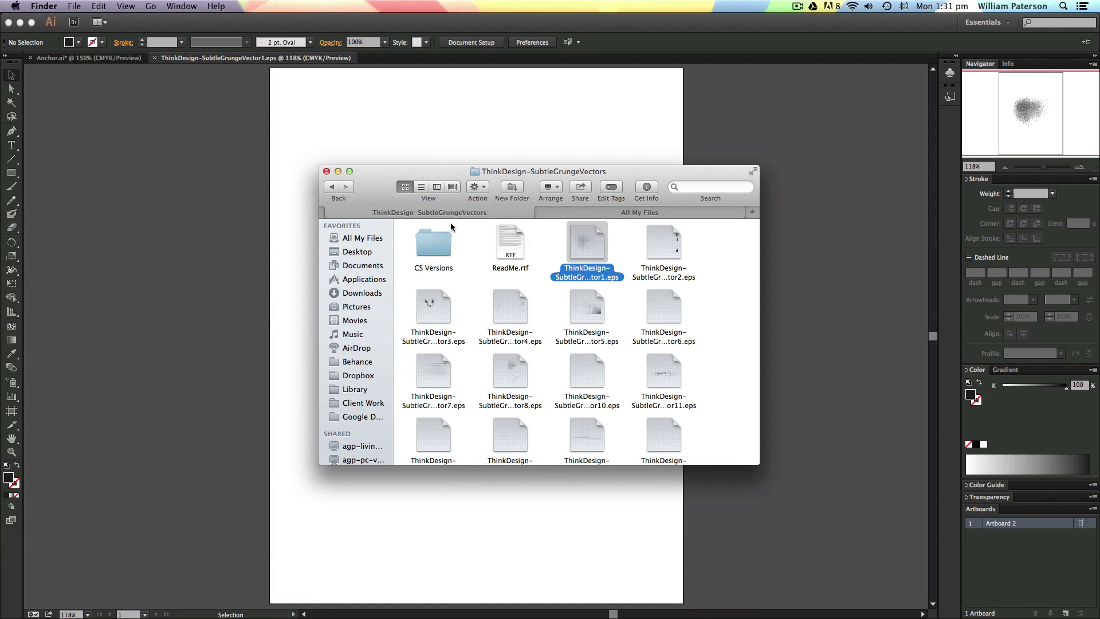
Step: Browse the ThinkDesign-SubtleGrungeVectors folder inside Google Drive in Finder and preview its ReadMe.rtf for the licence terms
click(331, 186)
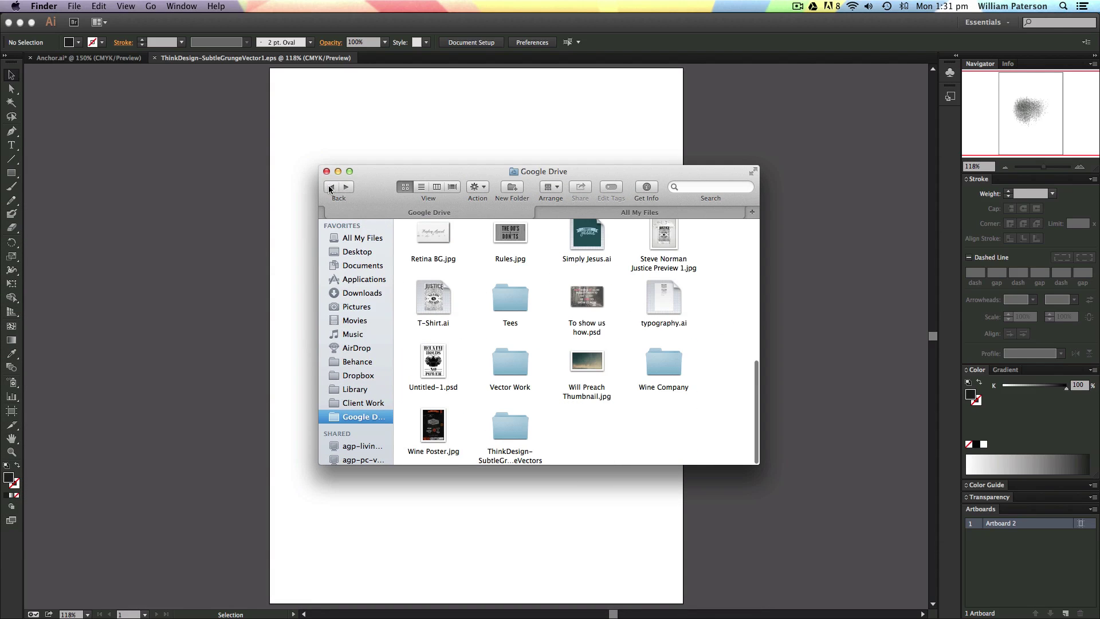
double_click(505, 421)
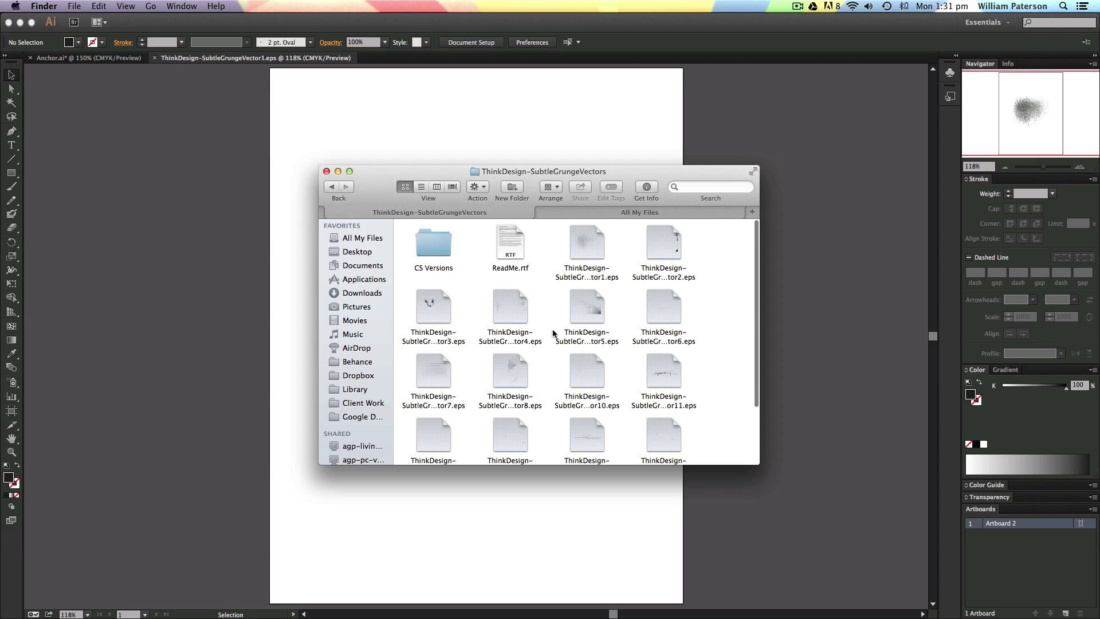
scroll(565, 307, down, 4)
scroll(523, 271, up, 4)
click(518, 254)
key(space)
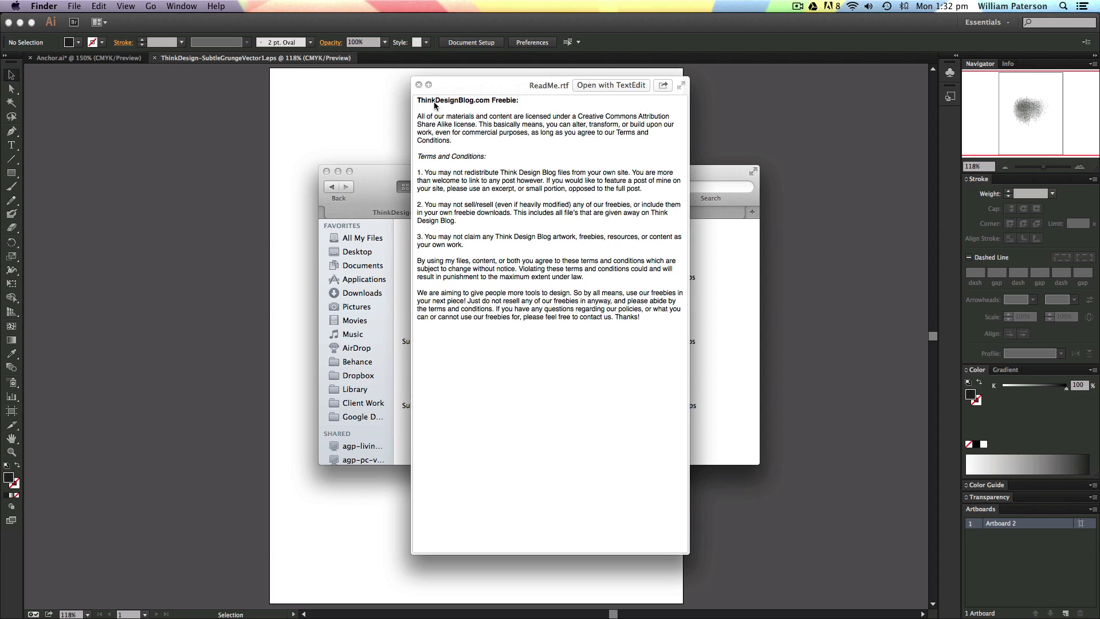
key(space)
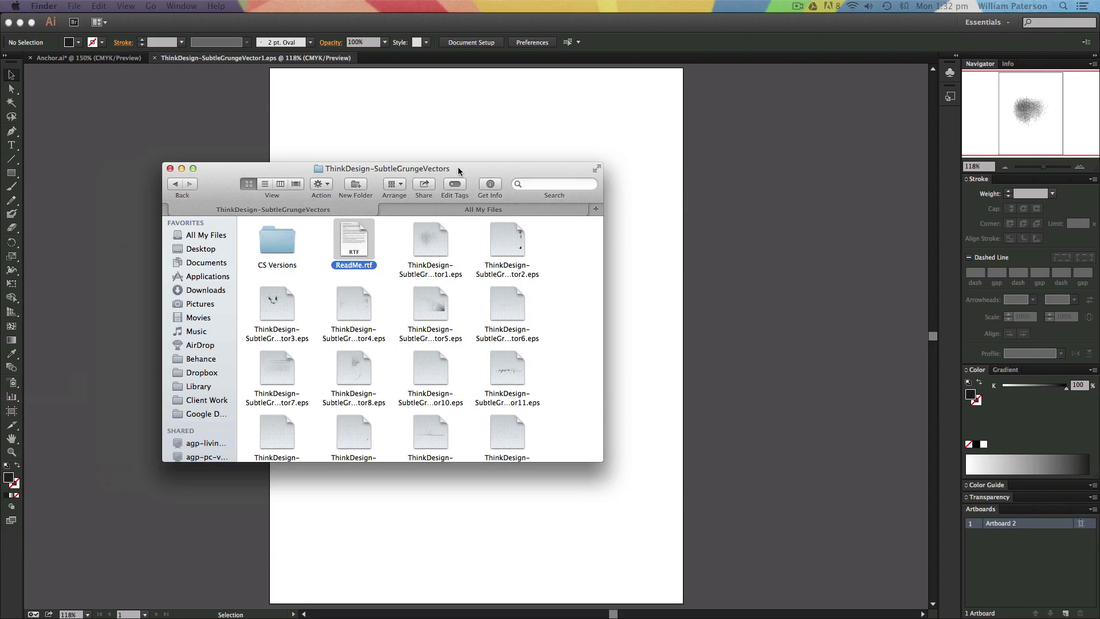
drag(458, 170, 534, 169)
right_click(510, 228)
mouse_move(579, 241)
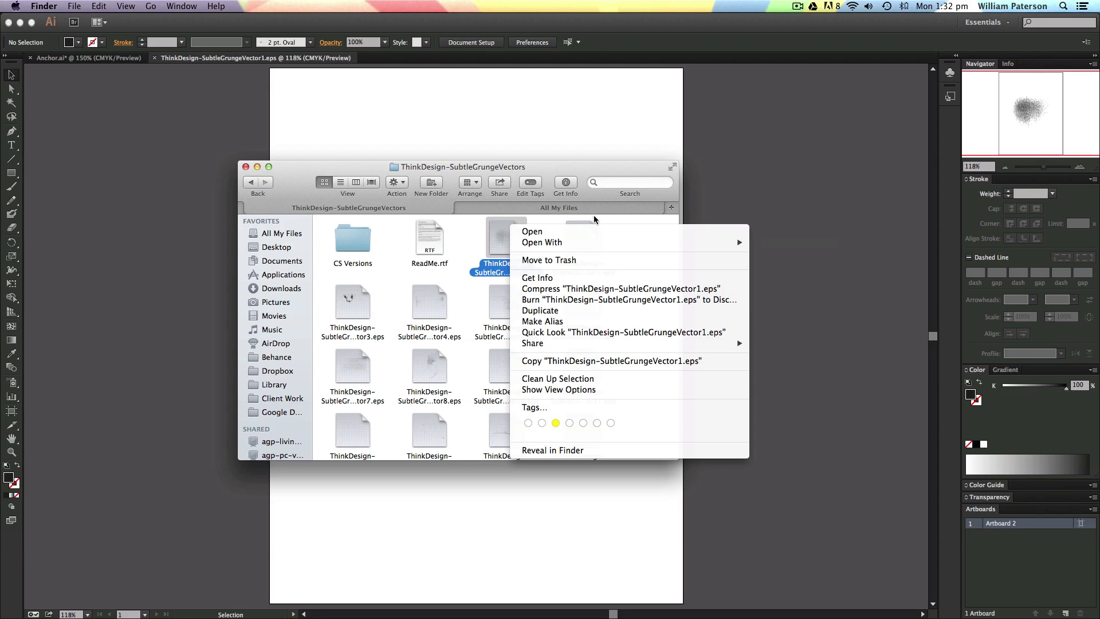
click(595, 165)
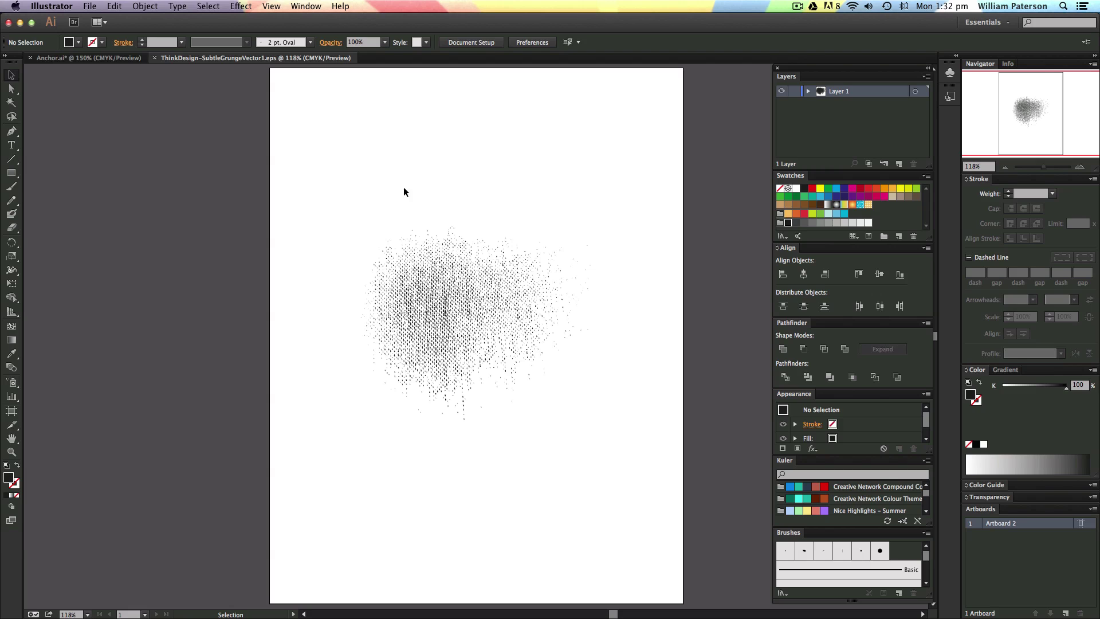
Step: Copy the grunge texture group into Anchor.ai and scale it to about 157 × 133 px over the anchor's ring
drag(450, 209, 445, 426)
drag(475, 302, 495, 428)
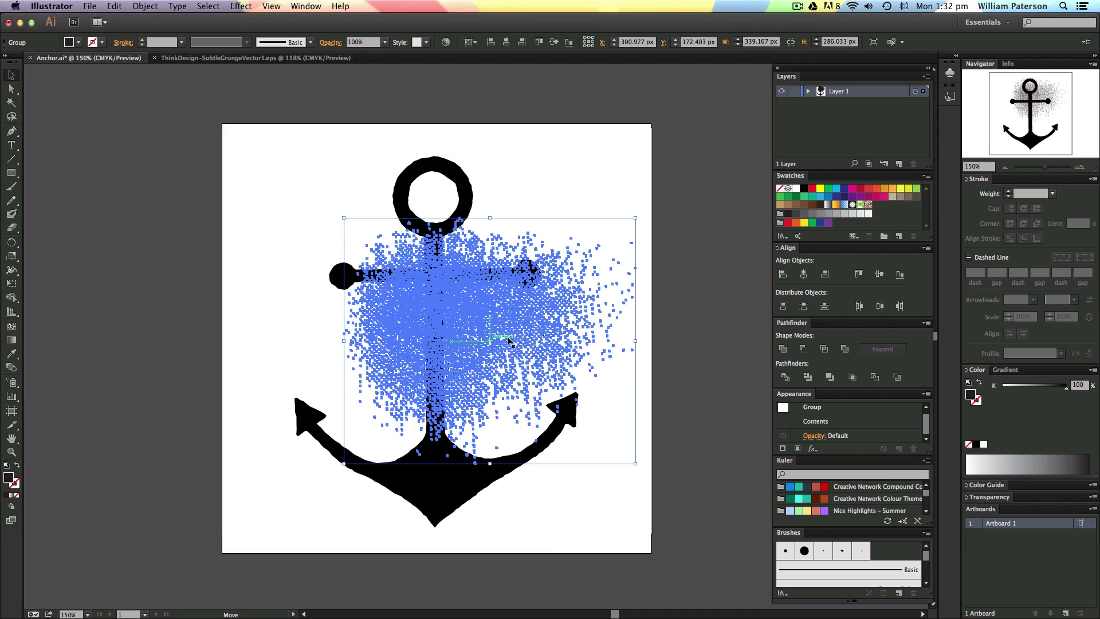
drag(634, 219, 559, 290)
click(539, 318)
drag(442, 253, 435, 196)
click(595, 210)
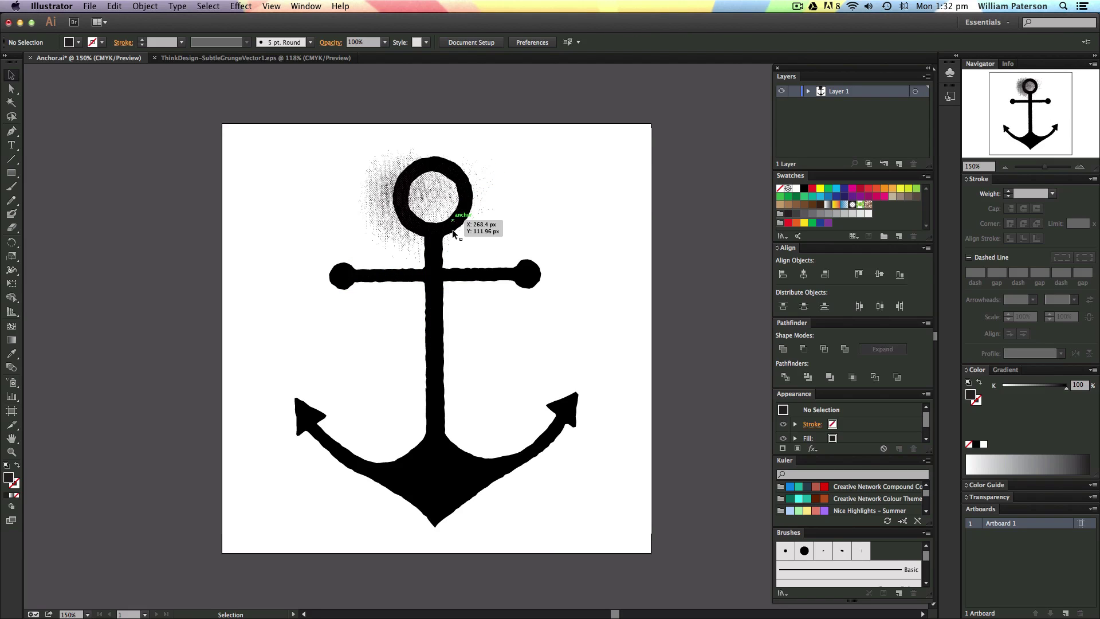
click(521, 281)
click(619, 194)
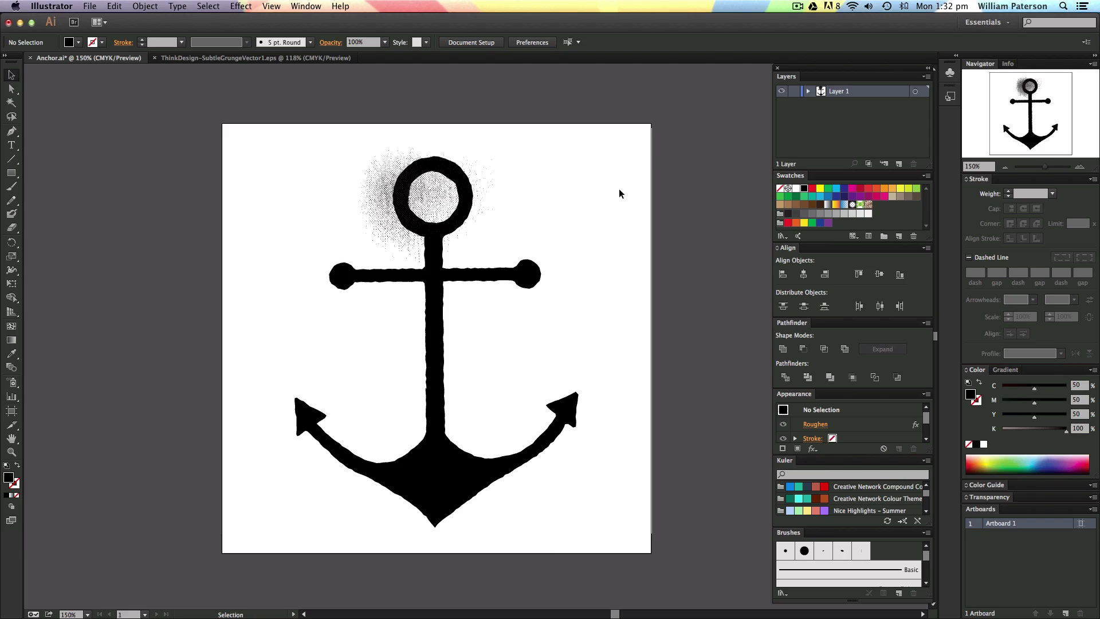
Step: Duplicate the grunge texture over the anchor's upper shaft, left arrow tip, and the lower shaft and base
click(394, 228)
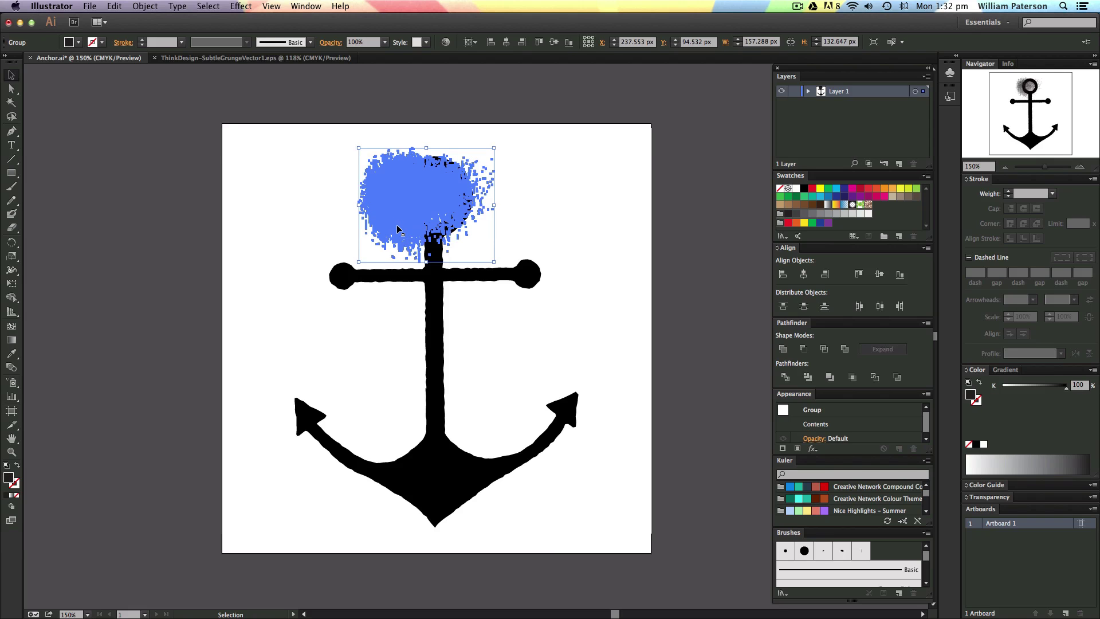
drag(422, 208, 428, 337)
drag(381, 453, 333, 440)
drag(375, 409, 485, 391)
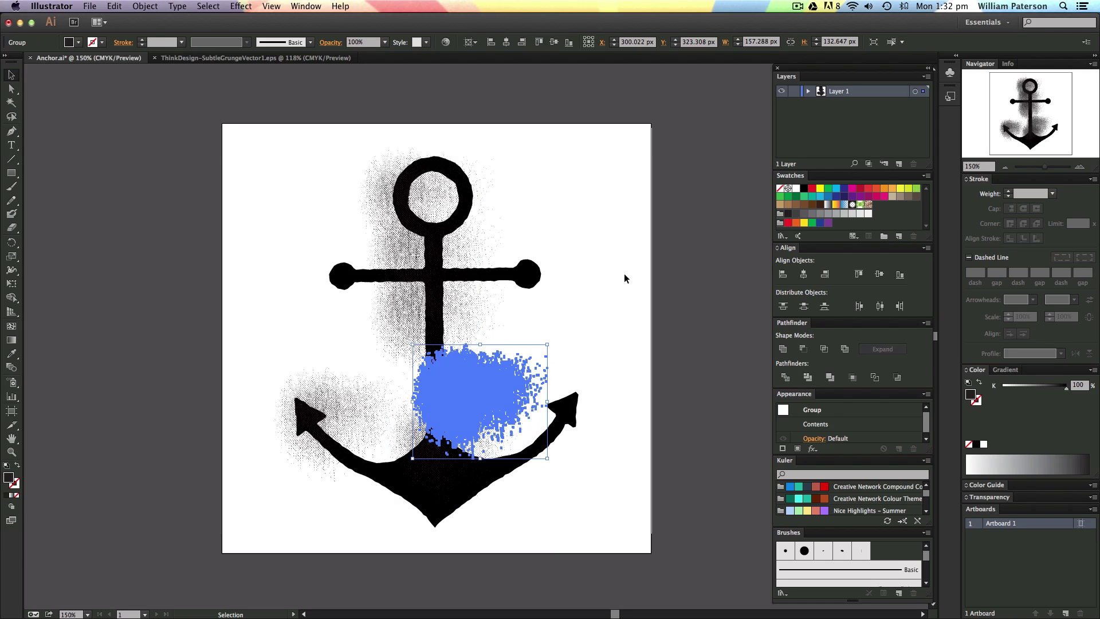
click(636, 279)
Step: Cut all the grunge texture copies out of the anchor shape with Pathfinder's Minus Front
scroll(560, 242, down, 3)
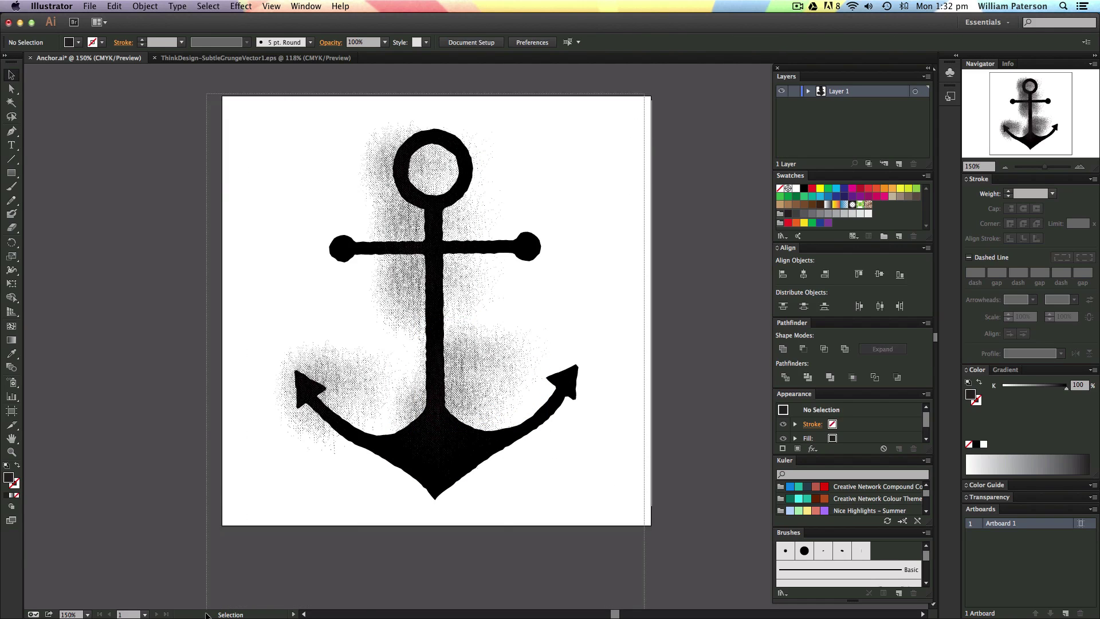
key(super+a)
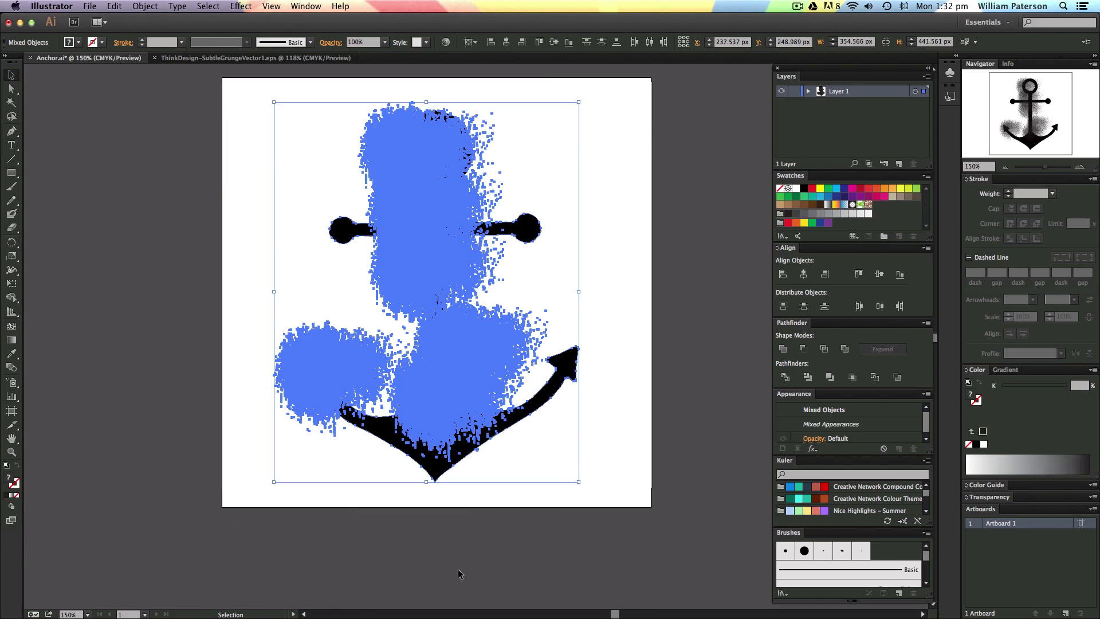
click(805, 348)
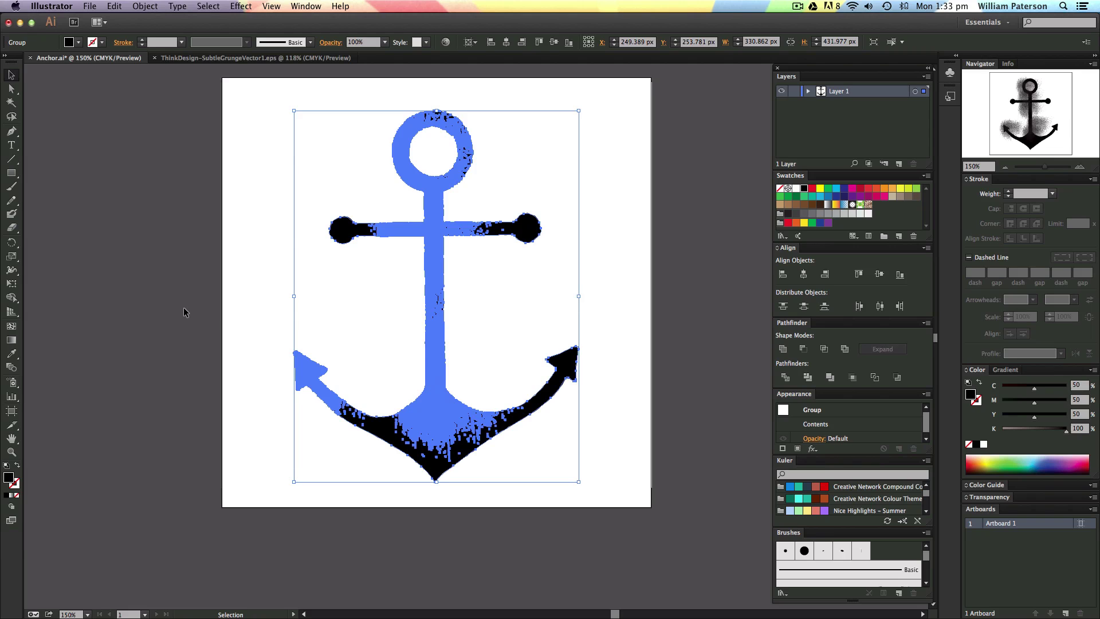
click(592, 314)
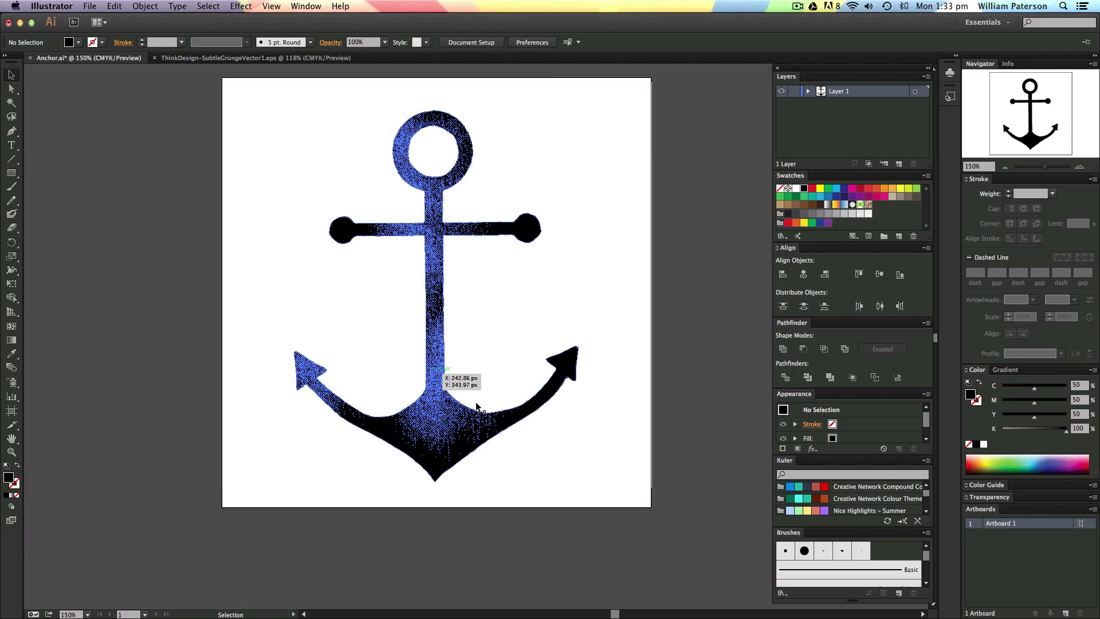
Step: Examine the texture cut into the anchor's ring, shaft and base up close
key(z)
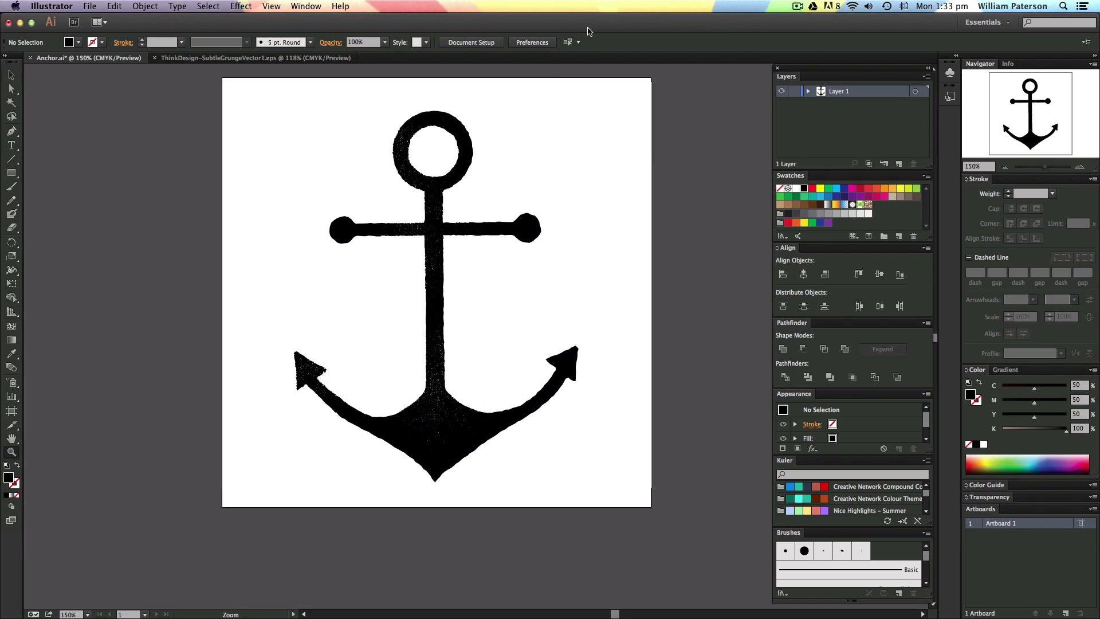
drag(524, 101, 387, 231)
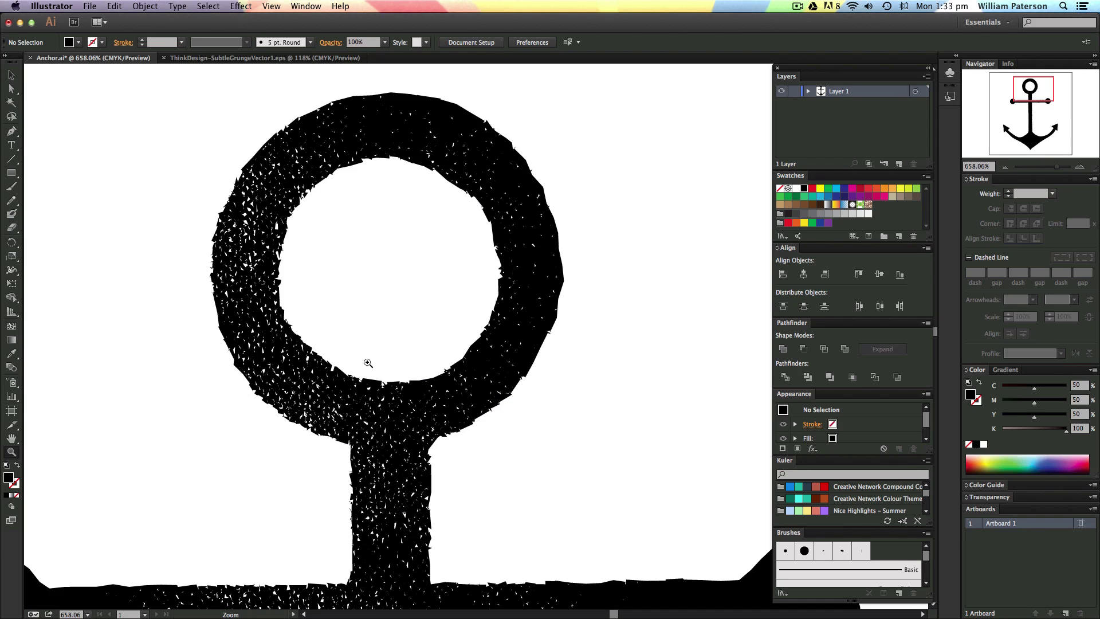
key(v)
key(space)
drag(469, 486, 635, 160)
drag(584, 462, 565, 82)
drag(553, 482, 483, 170)
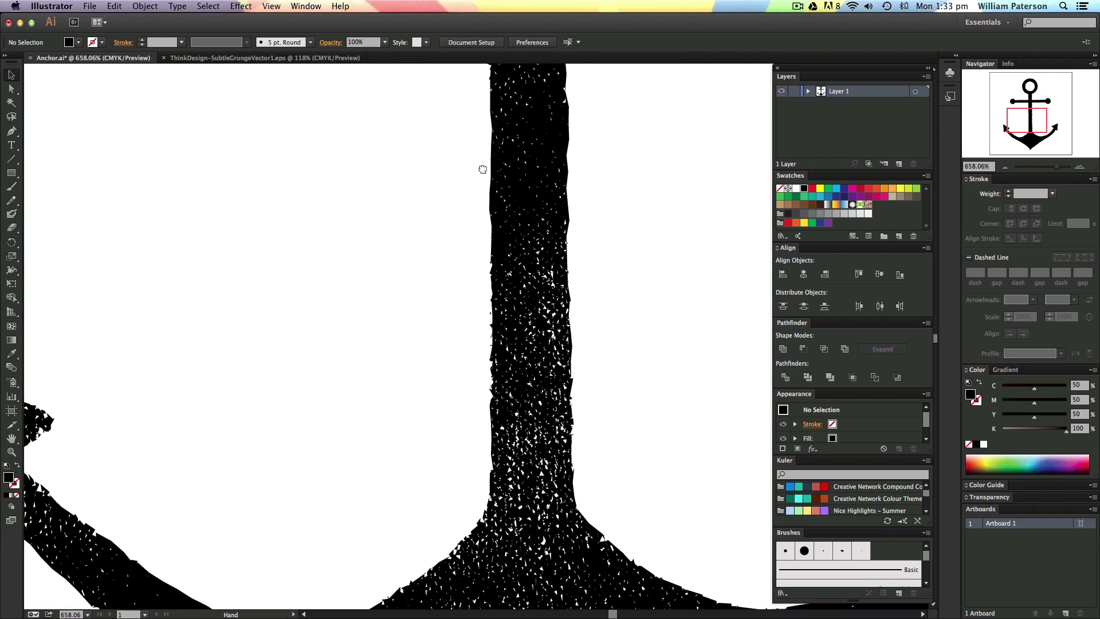
scroll(482, 169, down, 5)
scroll(482, 169, right, 2)
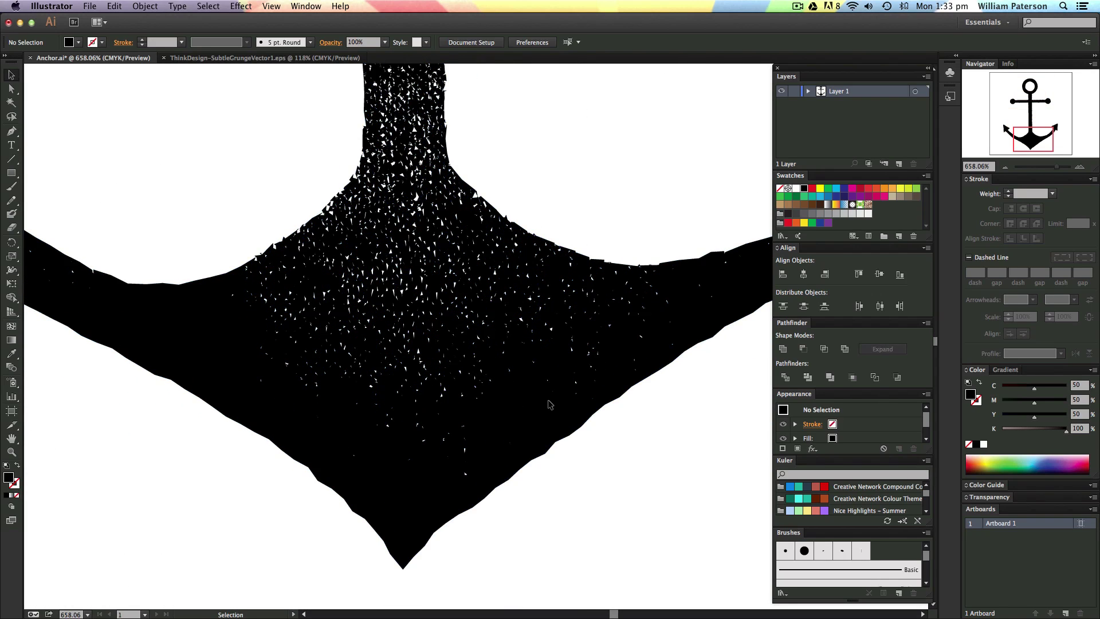
key(super+0)
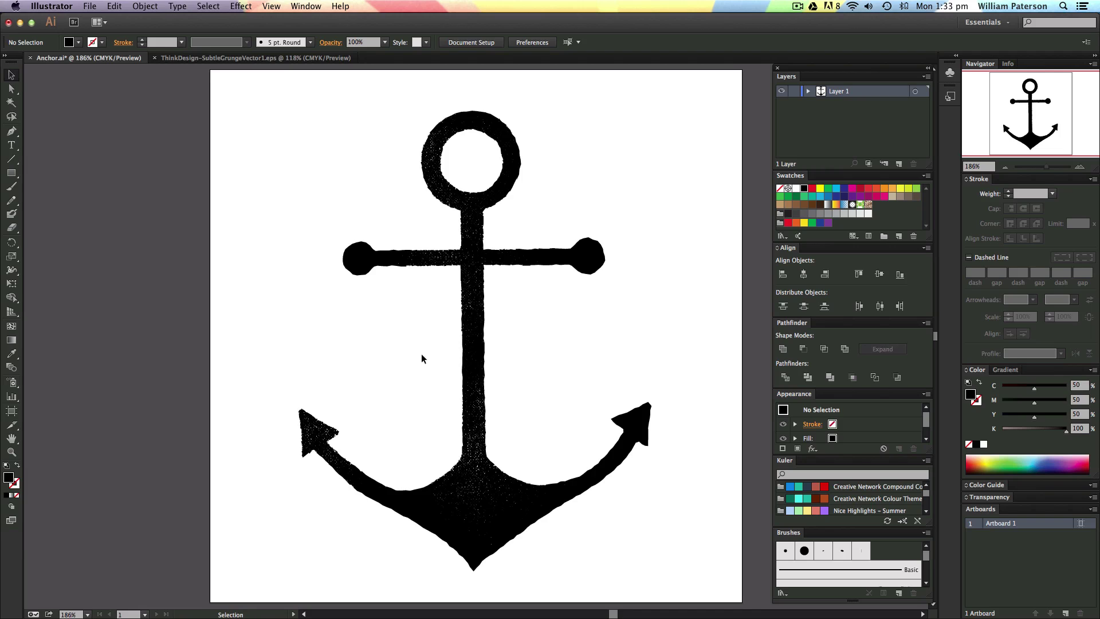
key(super+a)
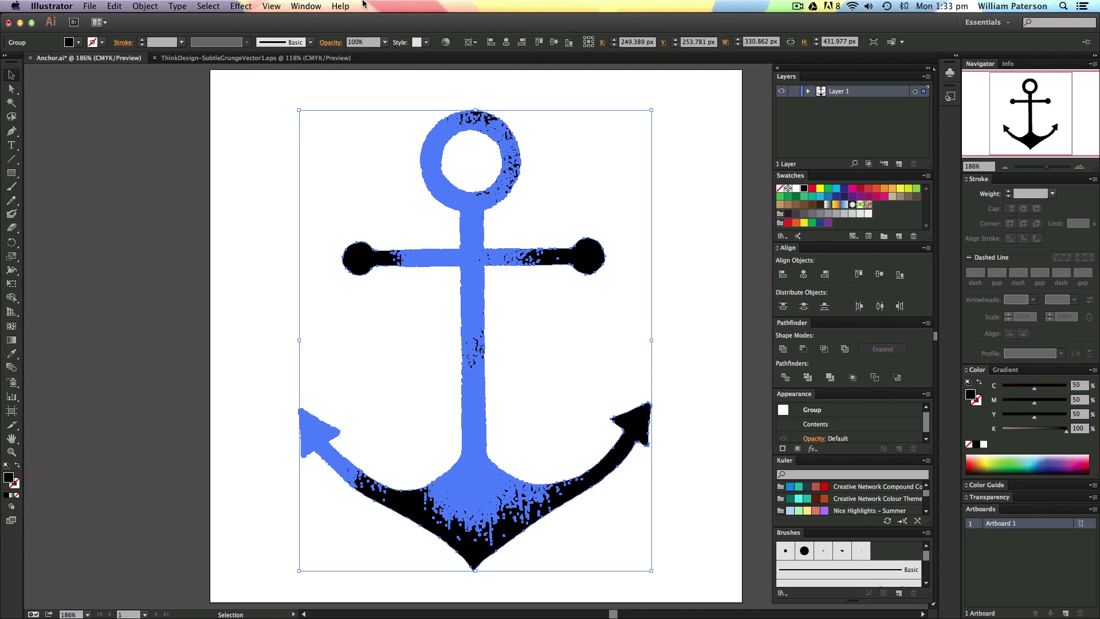
click(336, 6)
click(332, 6)
click(622, 330)
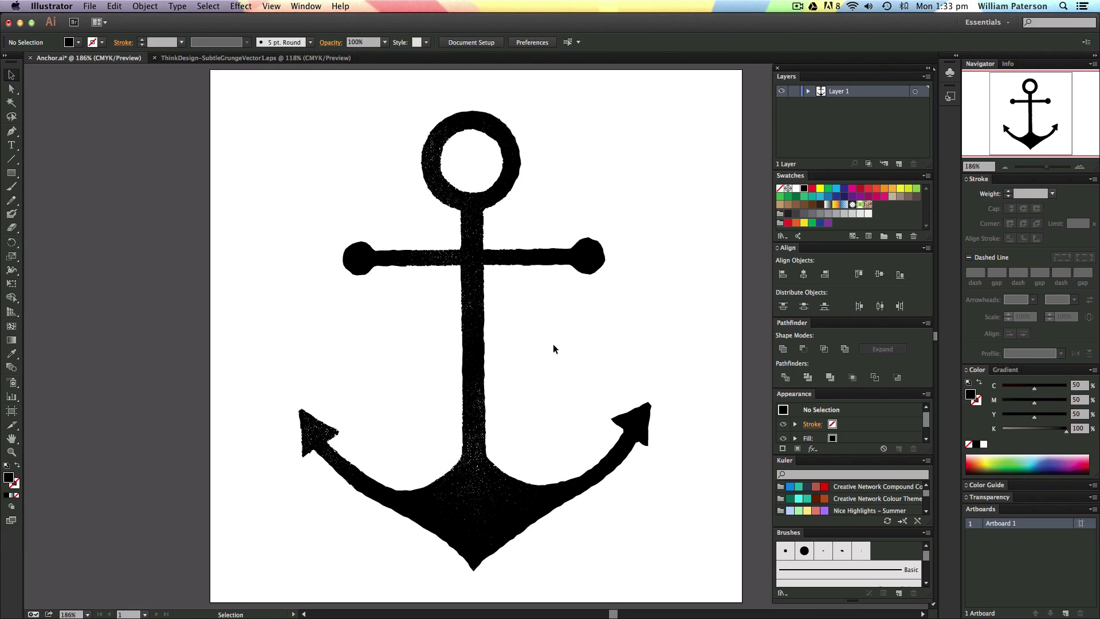
key(super+a)
click(320, 351)
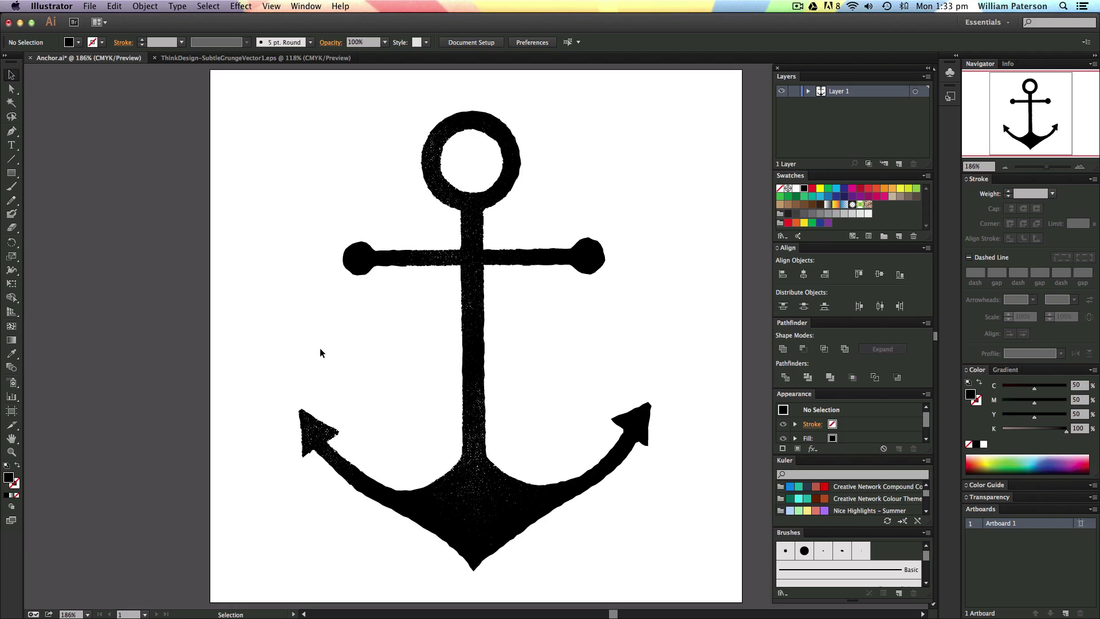